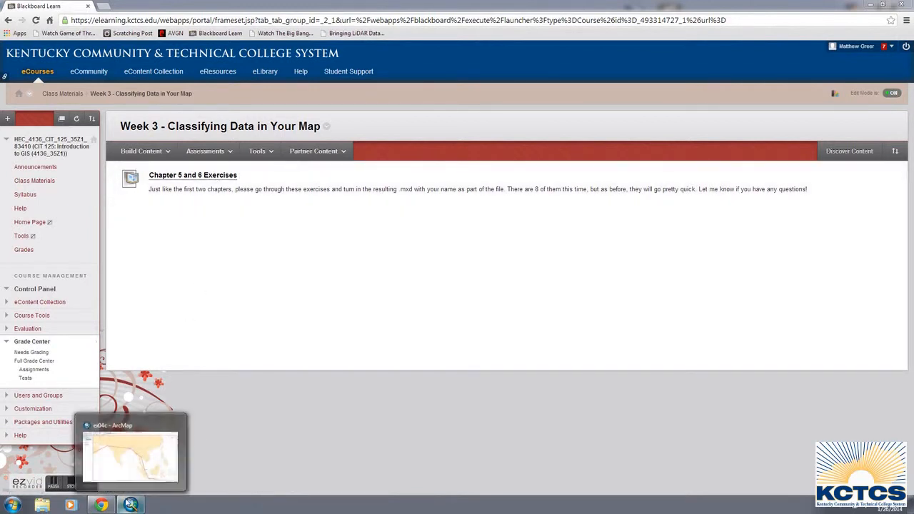
Switch to ArcMap and view the symbology properties of the Cities Earhart Visited layer, leaving them without changes.
{"action": "left_click", "coordinate": [159, 461]}
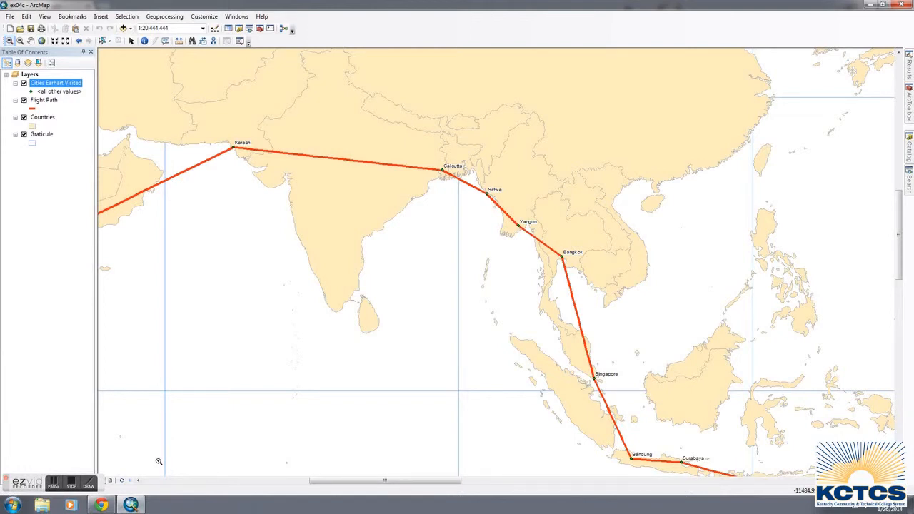
{"action": "right_click", "coordinate": [62, 84]}
{"action": "left_click", "coordinate": [91, 282]}
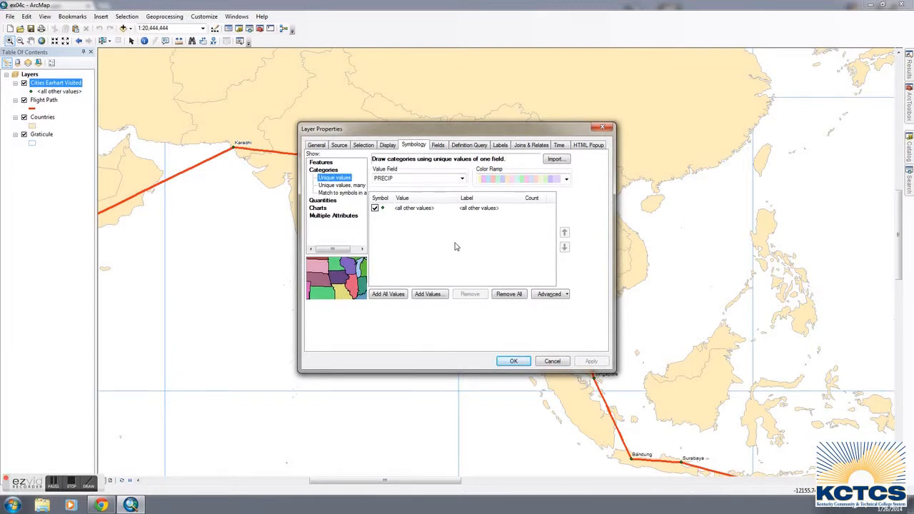
{"action": "left_click", "coordinate": [556, 363]}
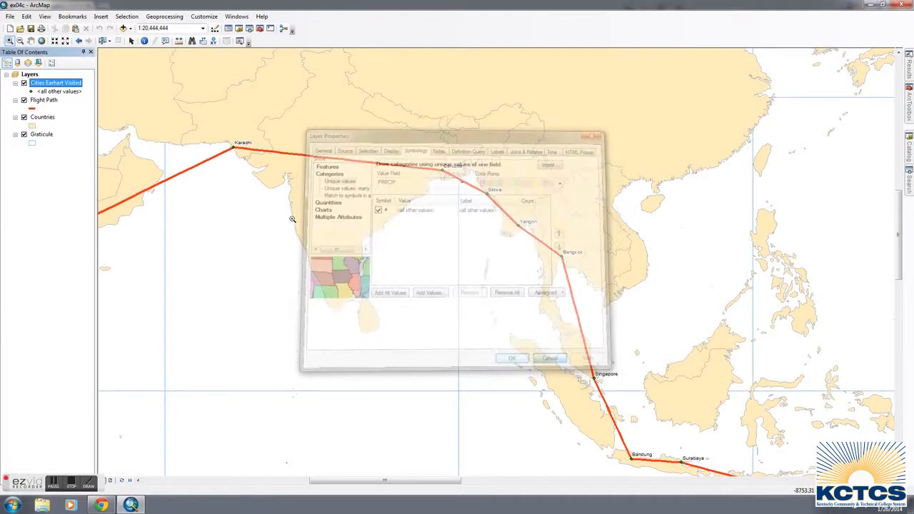
Open the attribute table of Cities Earhart Visited and examine its country, name, capital, elevation and precipitation fields.
{"action": "right_click", "coordinate": [54, 87]}
{"action": "left_click", "coordinate": [69, 112]}
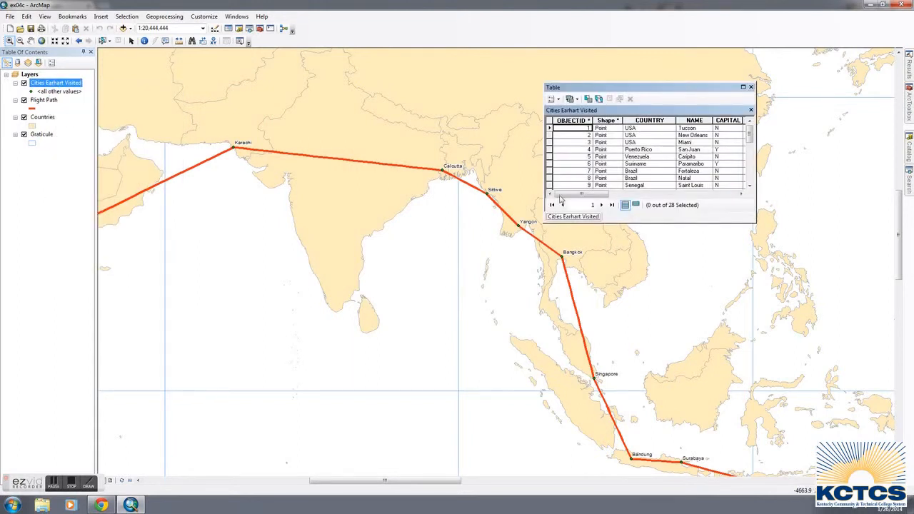
{"action": "left_click_drag", "start_coordinate": [560, 196], "coordinate": [570, 197]}
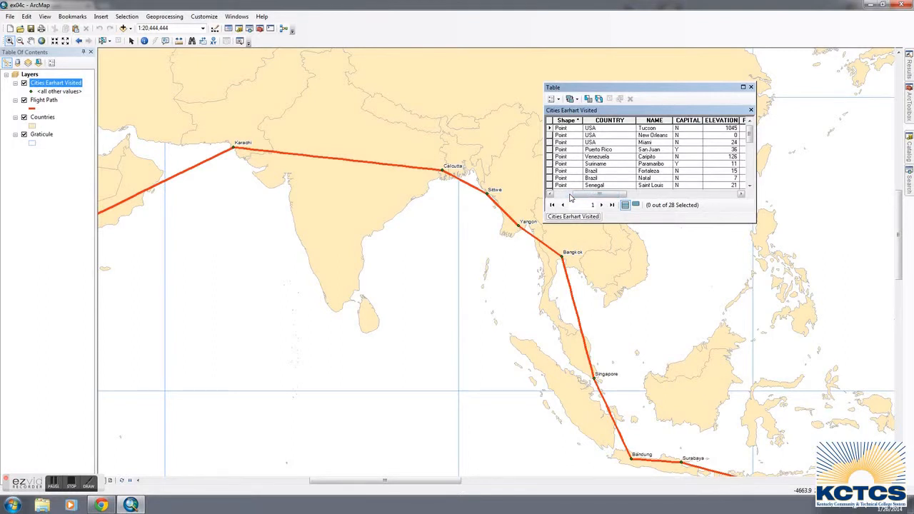
{"action": "left_click", "coordinate": [611, 130]}
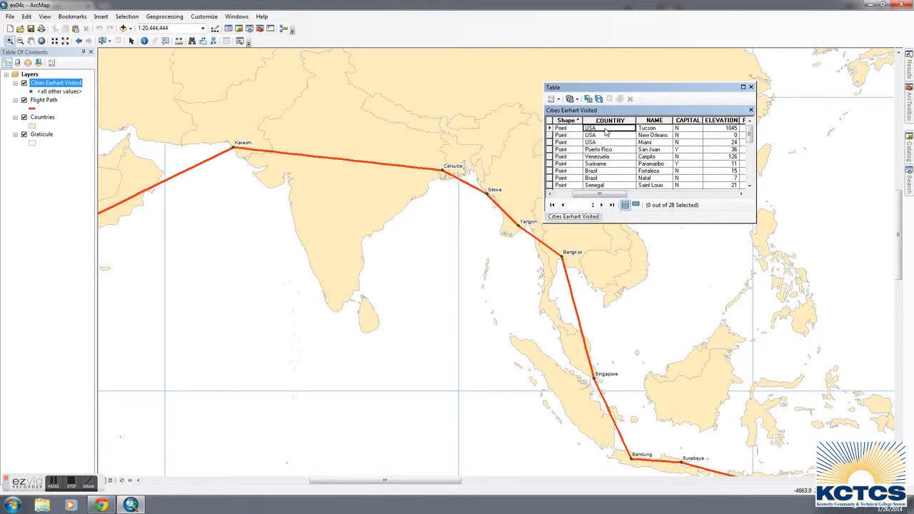
{"action": "left_click", "coordinate": [679, 129]}
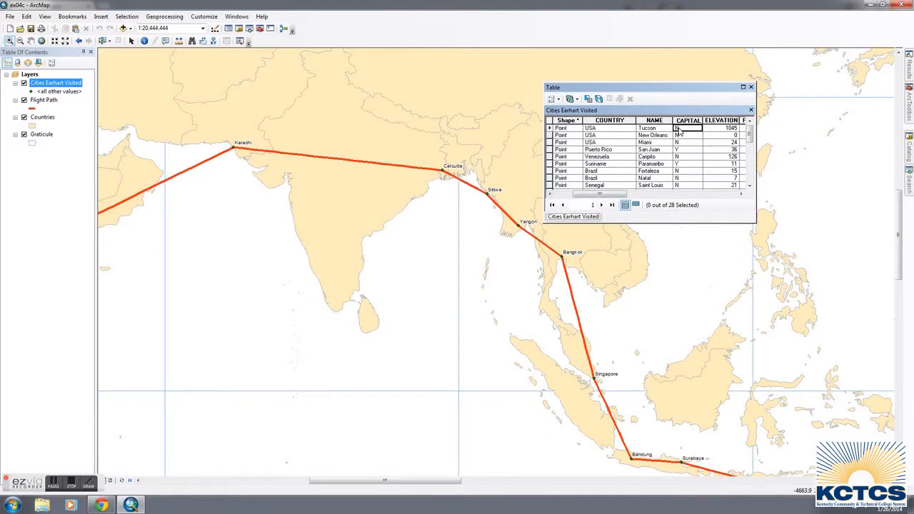
{"action": "left_click", "coordinate": [741, 194]}
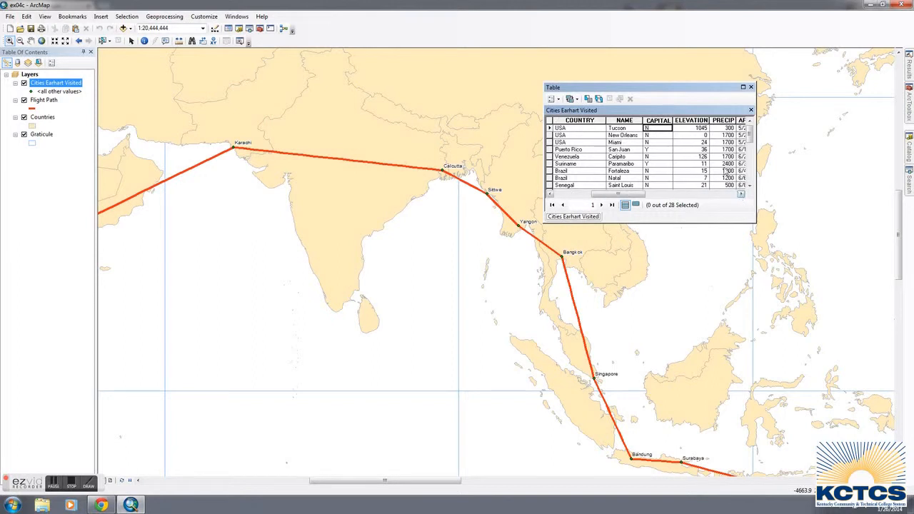
{"action": "left_click", "coordinate": [703, 131]}
{"action": "left_click", "coordinate": [719, 131]}
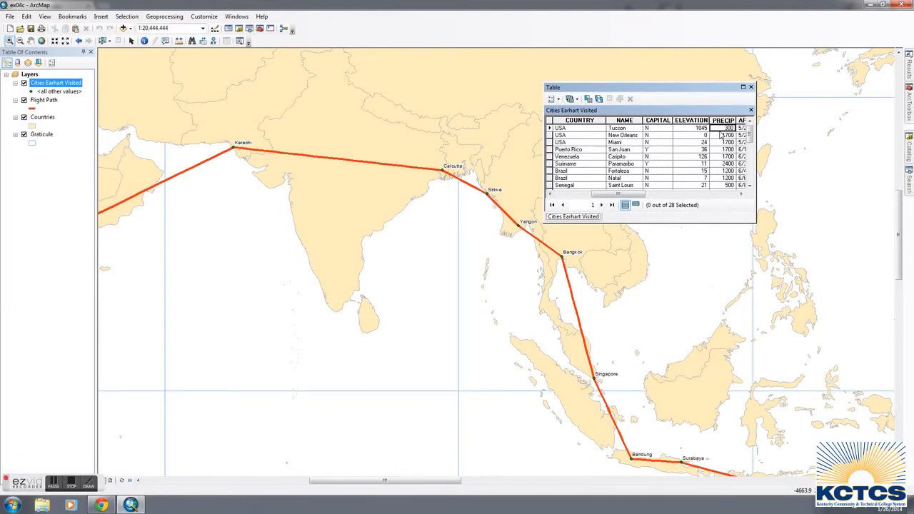
{"action": "left_click", "coordinate": [634, 129]}
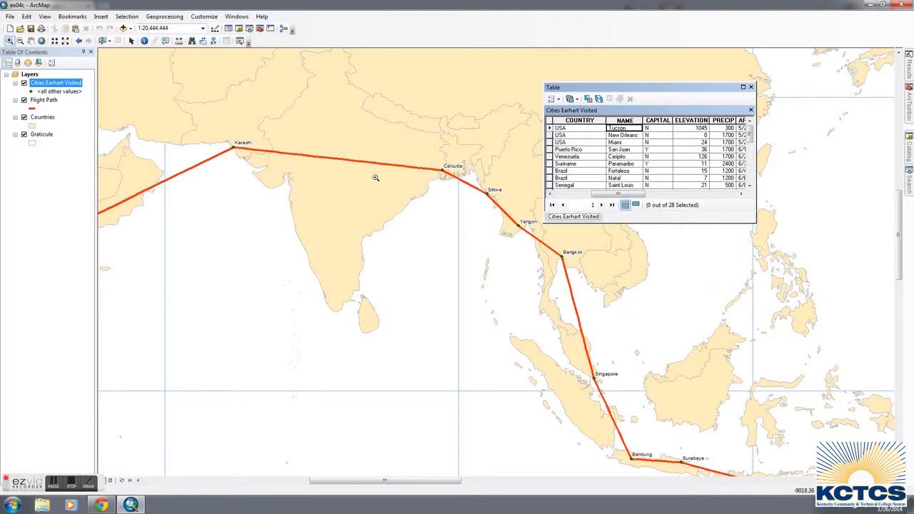
Add all unique PRECIP values as symbol categories for the Cities Earhart Visited layer.
{"action": "right_click", "coordinate": [54, 83]}
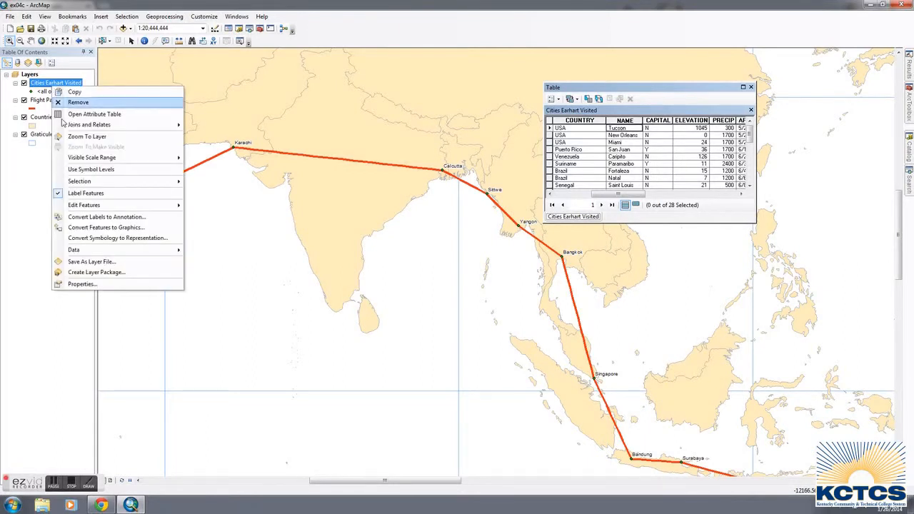
{"action": "left_click", "coordinate": [83, 288]}
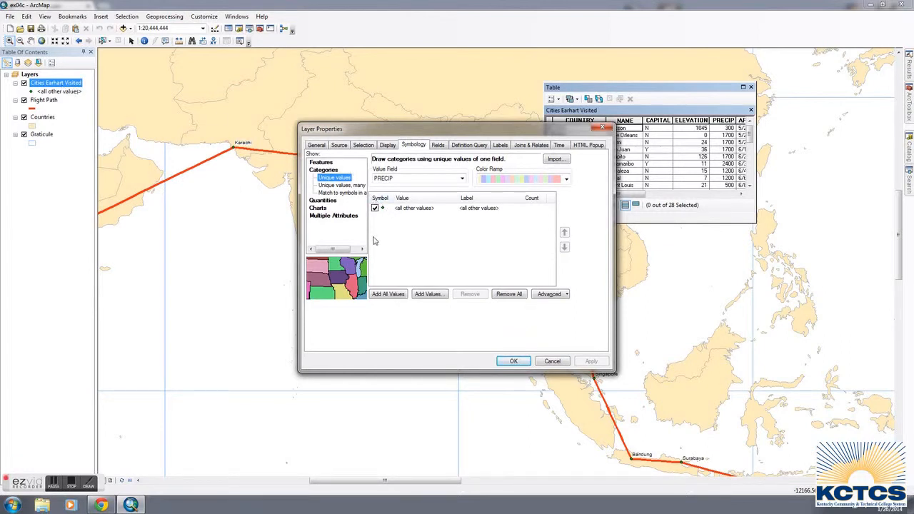
{"action": "left_click", "coordinate": [388, 294]}
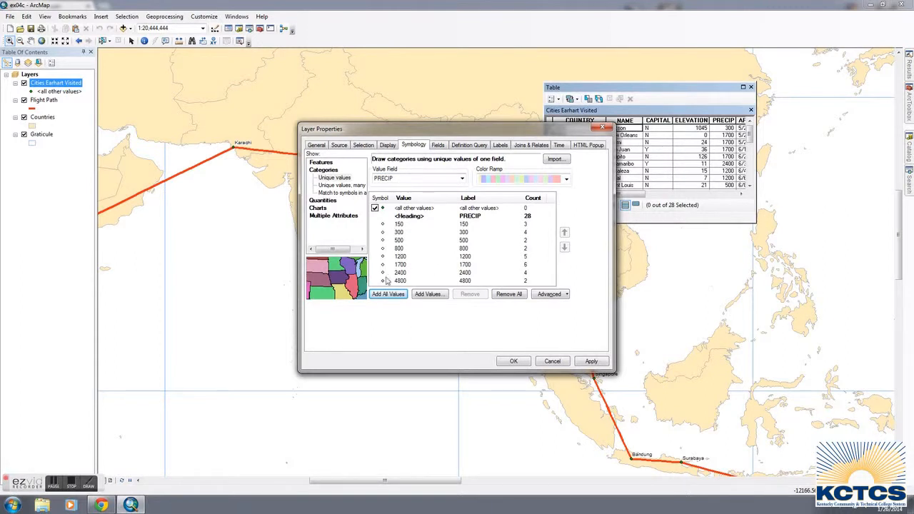
{"action": "left_click", "coordinate": [513, 361]}
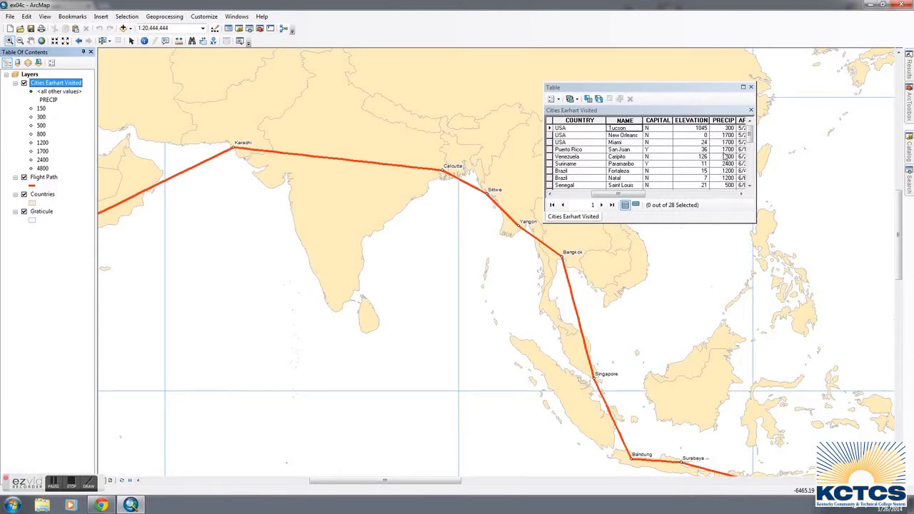
Remove the 150, 300, 500 and 800 PRECIP categories from Cities Earhart Visited and turn off the symbol for all other values.
{"action": "right_click", "coordinate": [63, 87]}
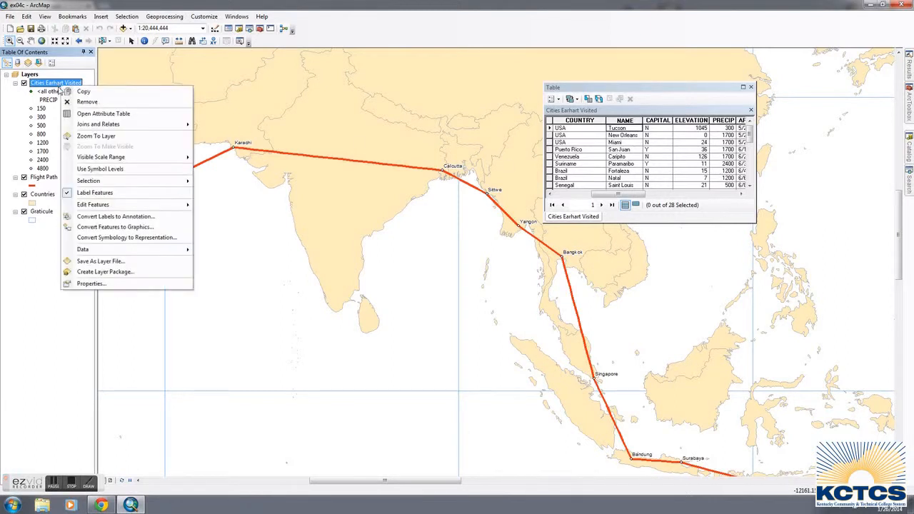
{"action": "left_click", "coordinate": [101, 285]}
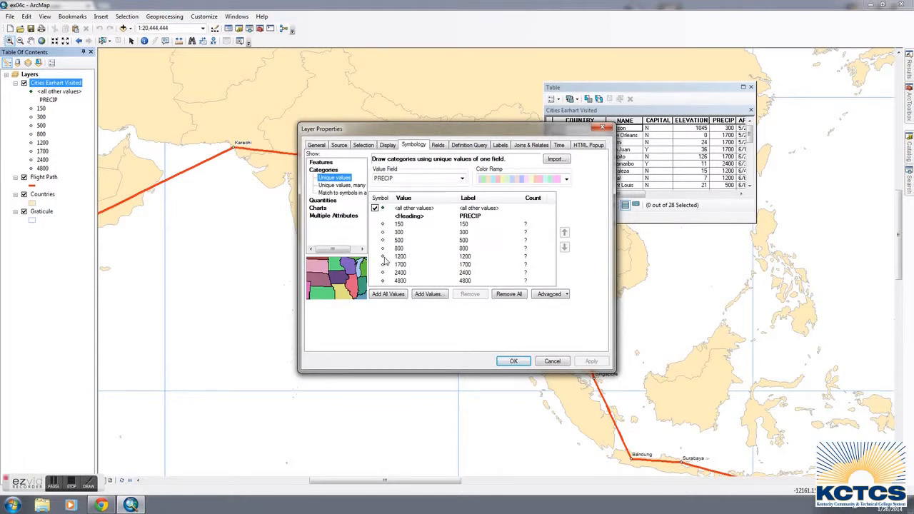
{"action": "left_click", "coordinate": [400, 224]}
{"action": "left_click", "coordinate": [401, 250], "text": "shift"}
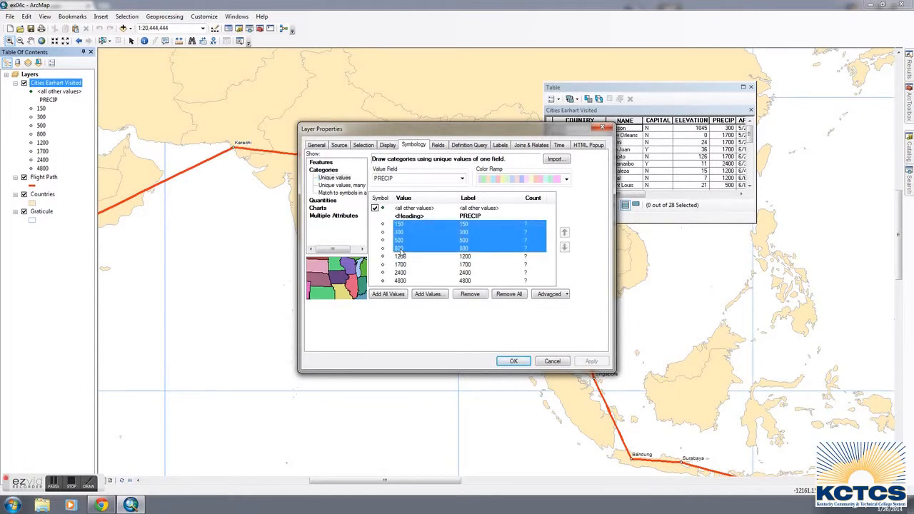
{"action": "left_click", "coordinate": [470, 296]}
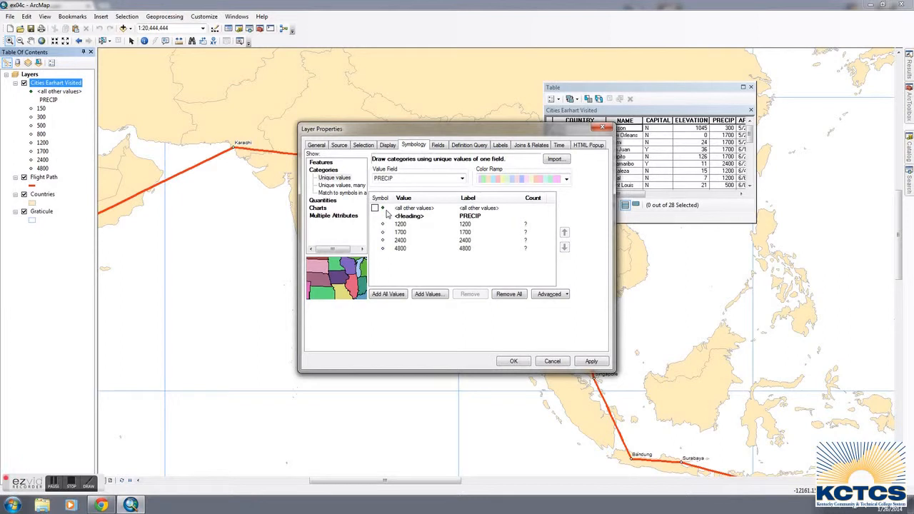
{"action": "left_click", "coordinate": [580, 364]}
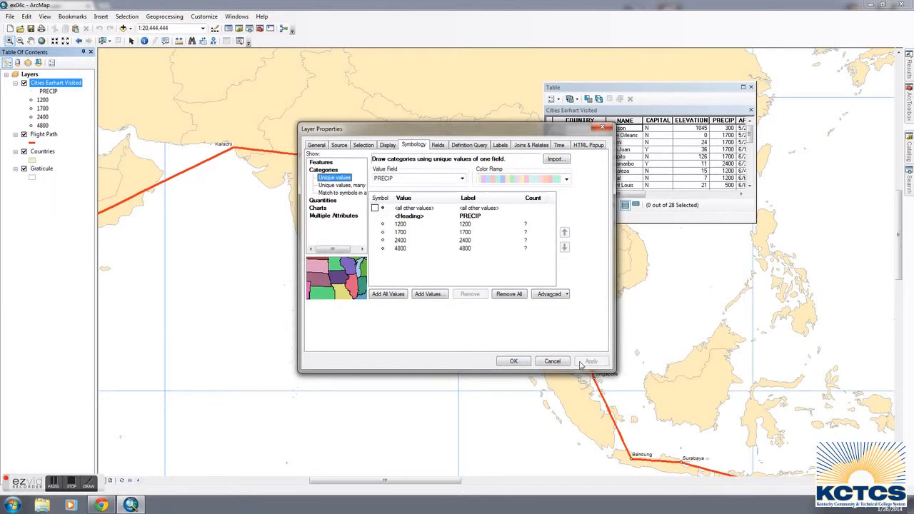
{"action": "left_click", "coordinate": [514, 362]}
Inspect the city symbols along the flight path and review the remaining PRECIP categories in the layer's symbology.
{"action": "left_click_drag", "start_coordinate": [220, 234], "coordinate": [465, 231]}
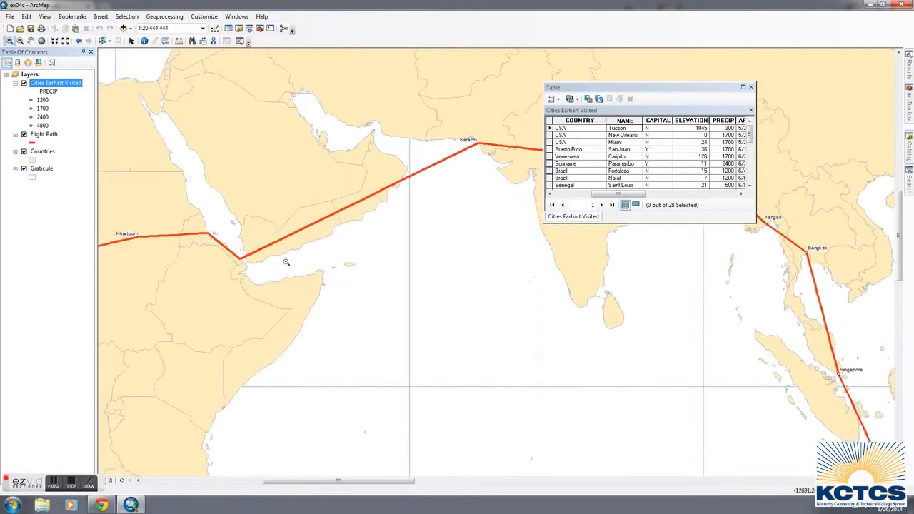
{"action": "left_click_drag", "start_coordinate": [586, 274], "coordinate": [292, 293]}
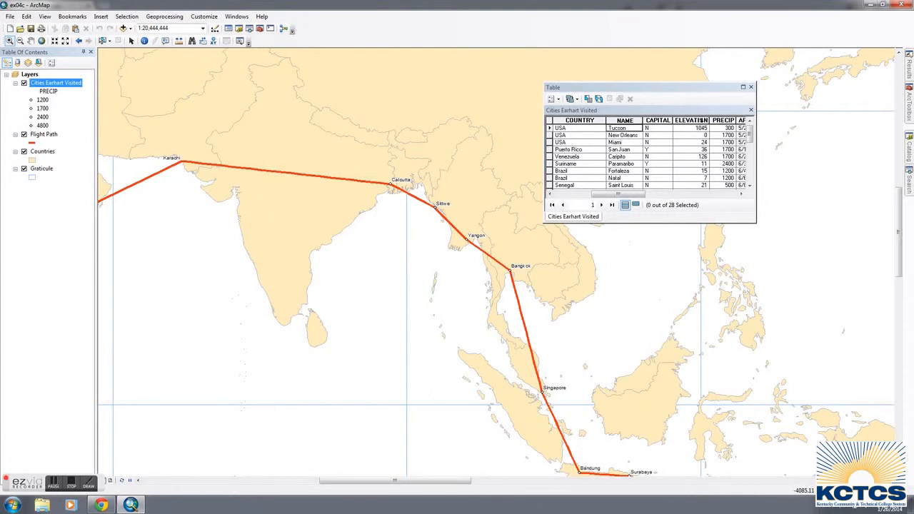
{"action": "right_click", "coordinate": [69, 84]}
{"action": "left_click", "coordinate": [100, 282]}
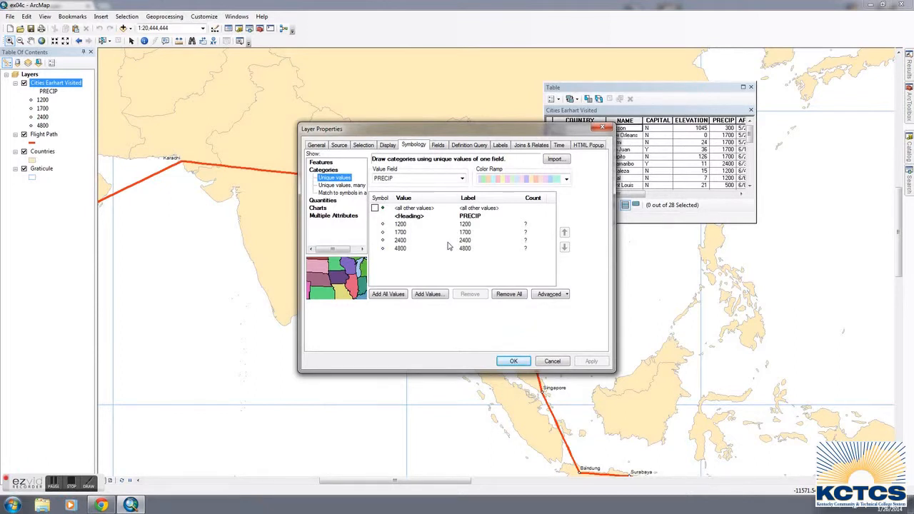
{"action": "left_click", "coordinate": [513, 361]}
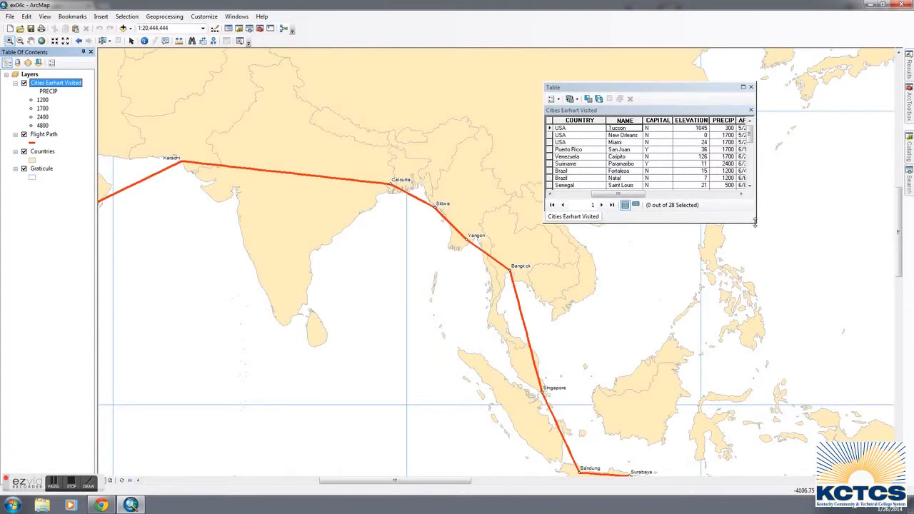
Compare the chart and quantity symbology options for Cities Earhart Visited and apply graduated colors with no value field.
{"action": "right_click", "coordinate": [64, 84]}
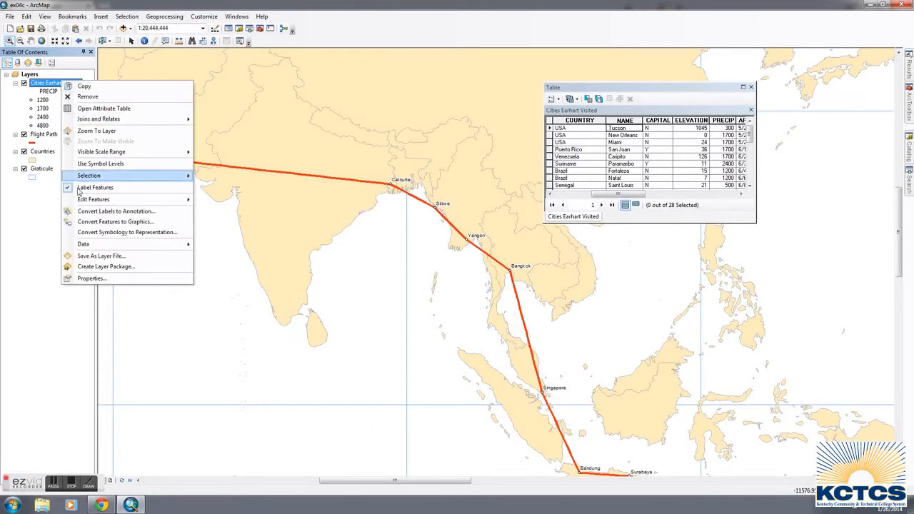
{"action": "left_click", "coordinate": [86, 280]}
{"action": "left_click", "coordinate": [318, 201]}
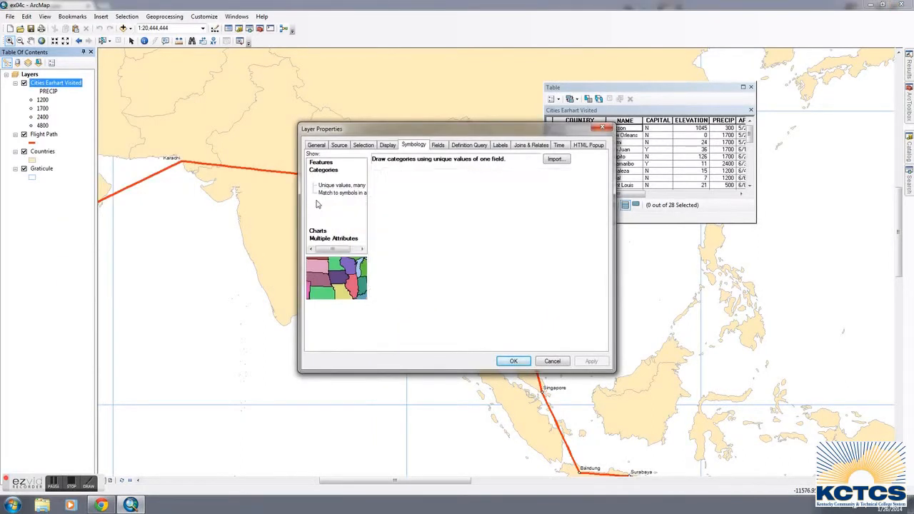
{"action": "left_click", "coordinate": [321, 207]}
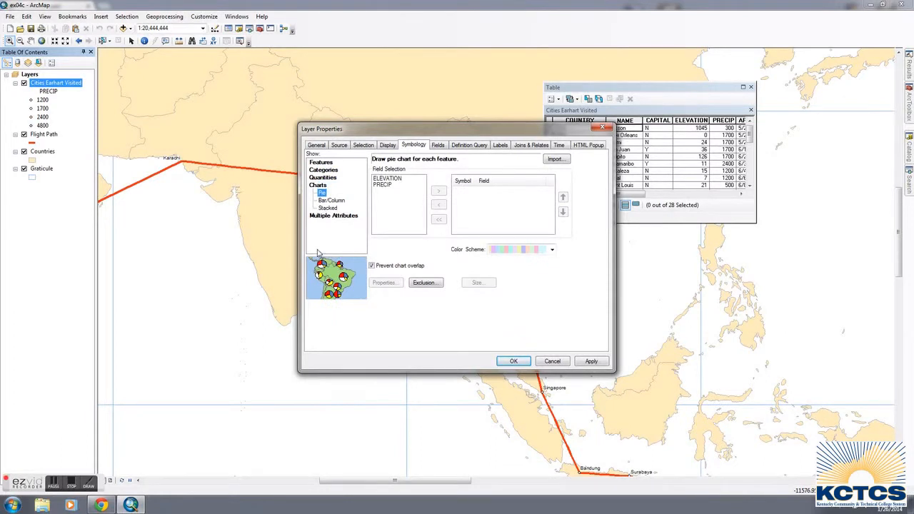
{"action": "left_click", "coordinate": [319, 178]}
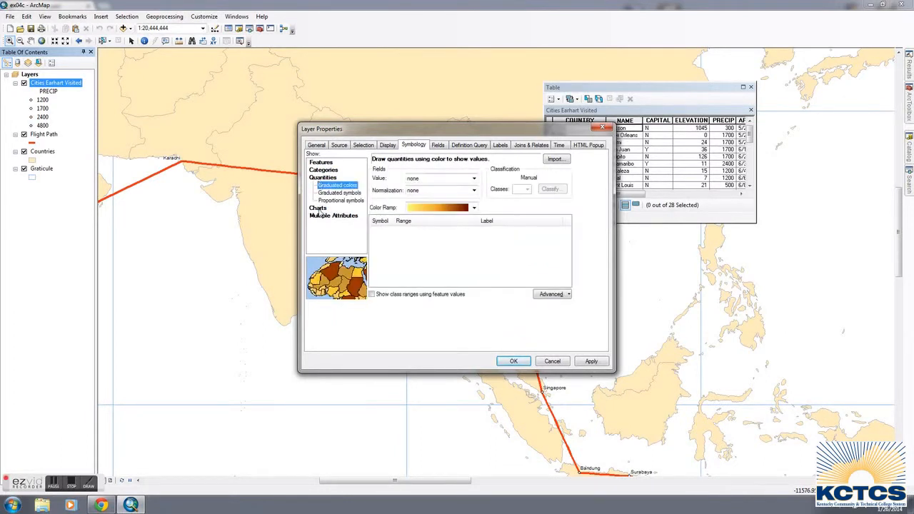
{"action": "left_click", "coordinate": [318, 208]}
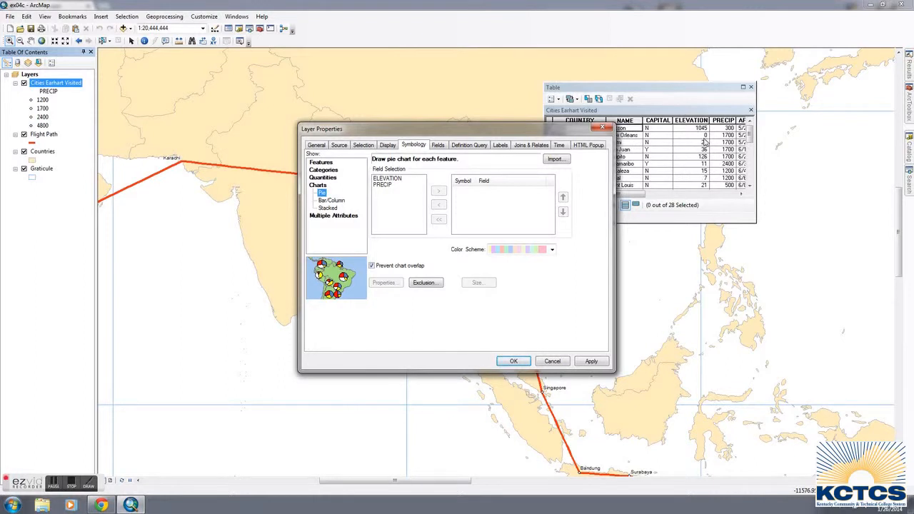
{"action": "left_click", "coordinate": [330, 180]}
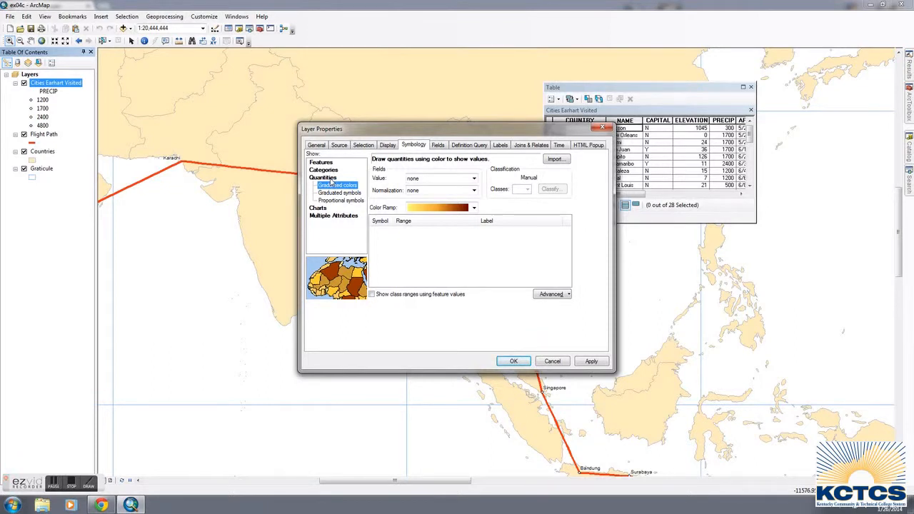
{"action": "left_click", "coordinate": [512, 361]}
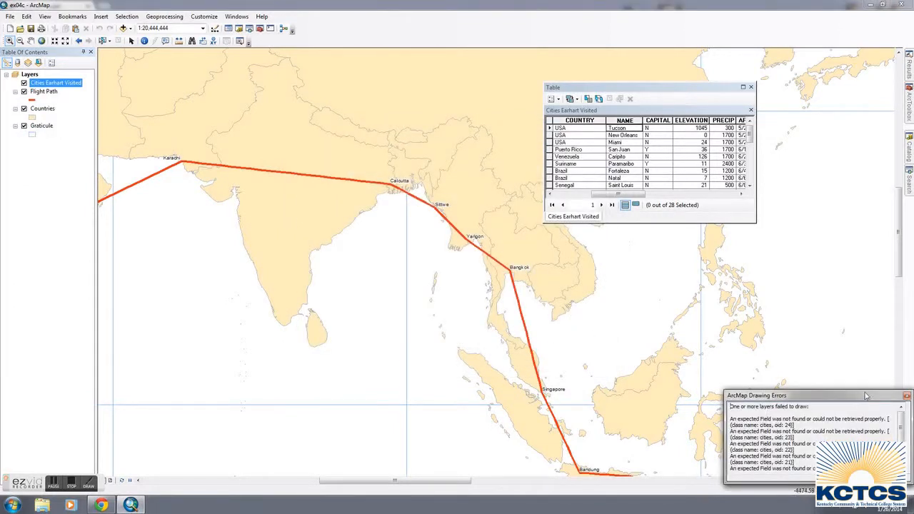
{"action": "left_click", "coordinate": [906, 396]}
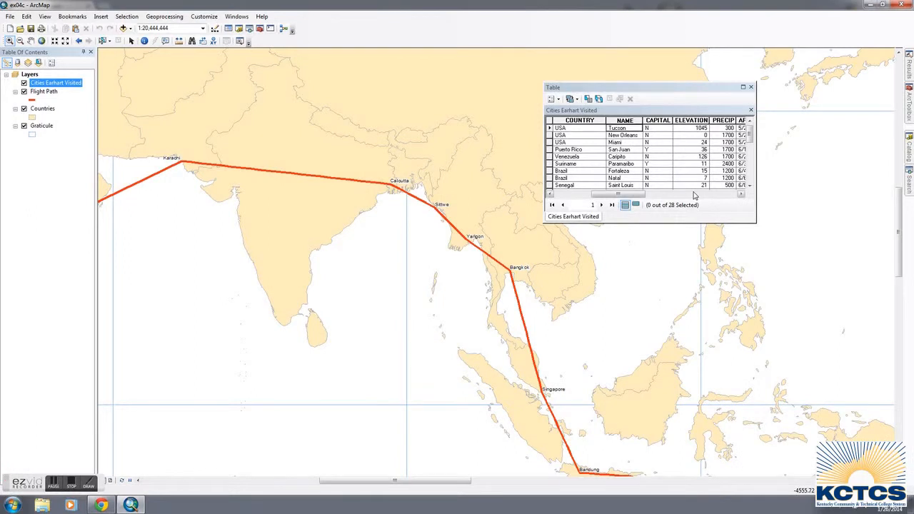
Review the remaining attribute fields of Cities Earhart Visited and select the first nine records, Tucson through Saint Louis.
{"action": "left_click_drag", "start_coordinate": [633, 195], "coordinate": [671, 195]}
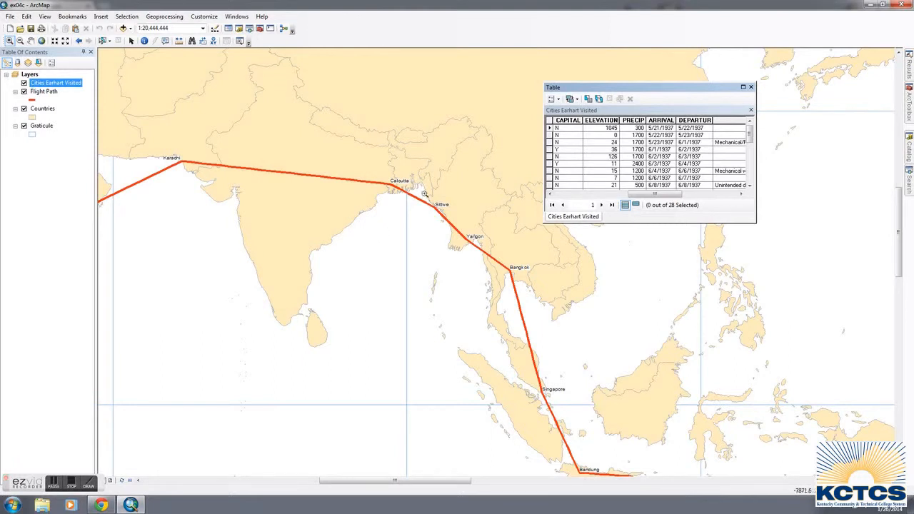
{"action": "left_click_drag", "start_coordinate": [650, 195], "coordinate": [570, 202]}
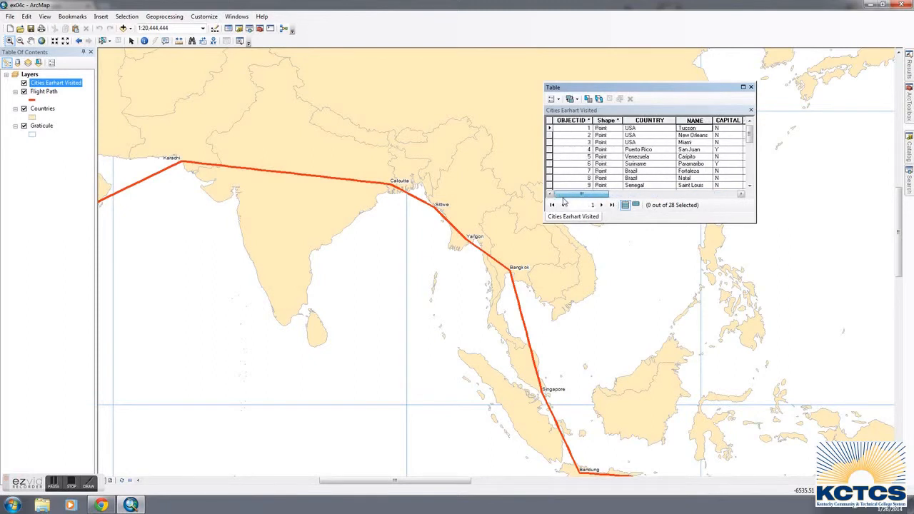
{"action": "left_click_drag", "start_coordinate": [549, 129], "coordinate": [547, 184]}
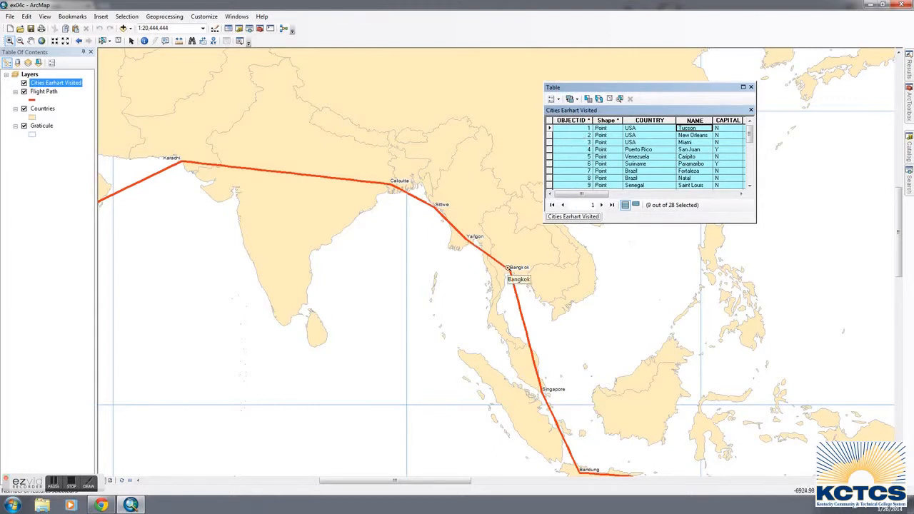
Close the attribute table and view the map area east of Bangkok.
{"action": "mouse_move", "coordinate": [470, 239]}
{"action": "left_click", "coordinate": [750, 87]}
{"action": "key", "text": "Right"}
{"action": "key", "text": "Right"}
{"action": "key", "text": "Right"}
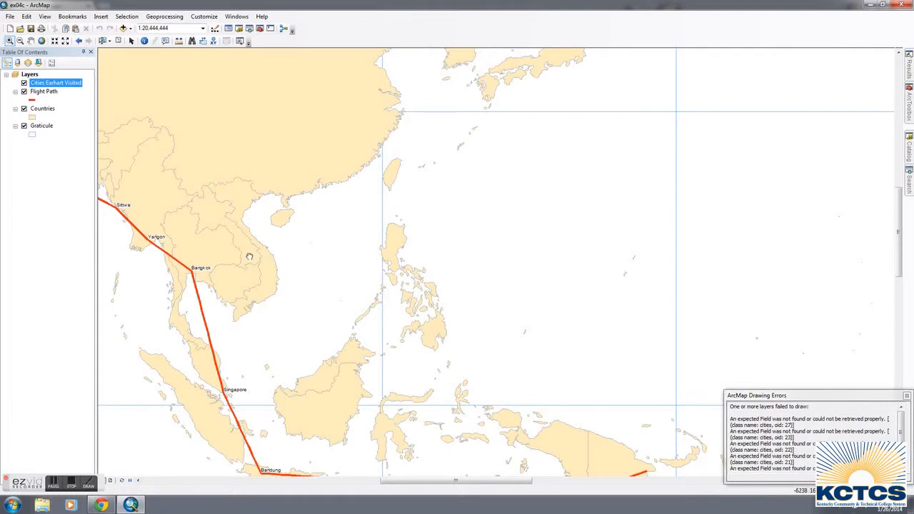
Reopen the attribute table of Cities Earhart Visited, reposition it over the map and make the Fortaleza record current.
{"action": "left_click_drag", "start_coordinate": [252, 258], "coordinate": [476, 298]}
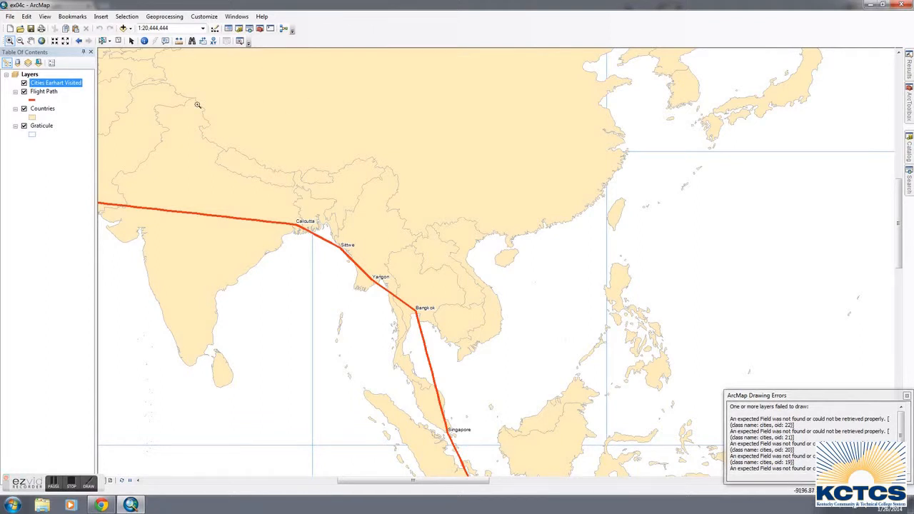
{"action": "right_click", "coordinate": [63, 83]}
{"action": "left_click", "coordinate": [79, 111]}
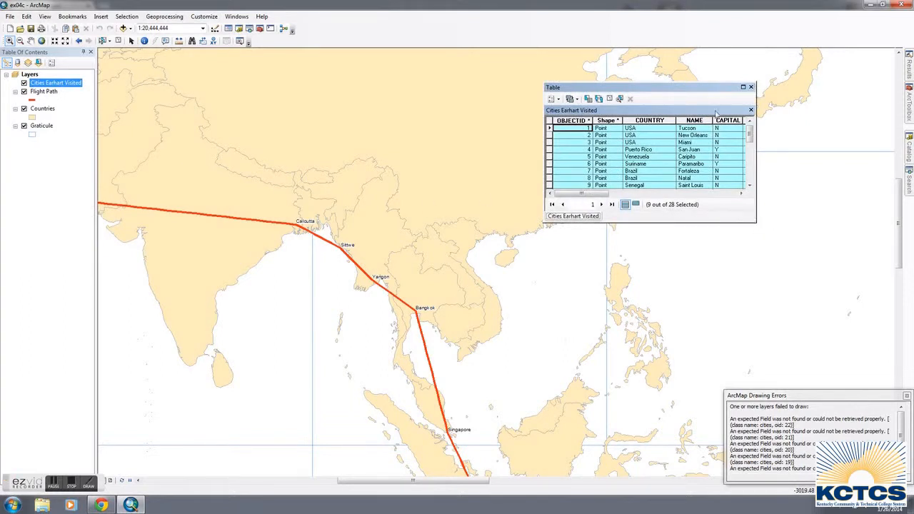
{"action": "left_click_drag", "start_coordinate": [707, 87], "coordinate": [634, 87]}
{"action": "left_click", "coordinate": [632, 171]}
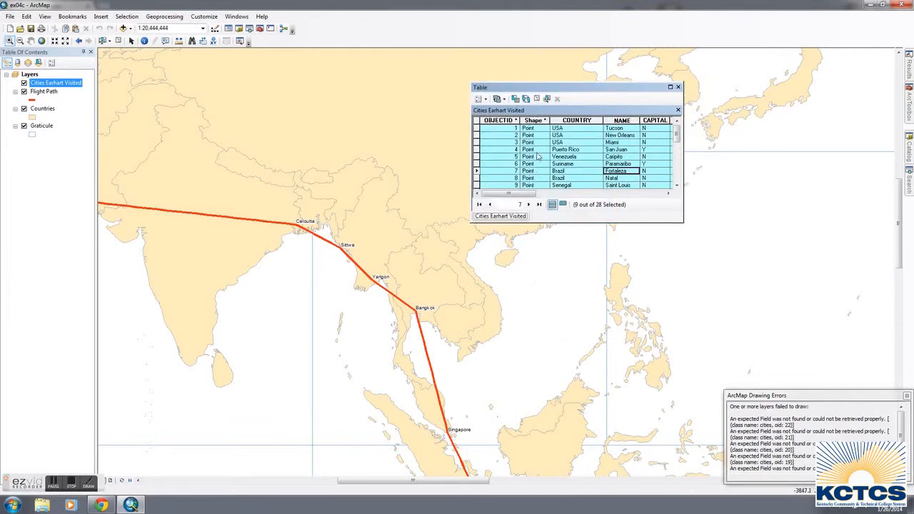
Highlight the PRECIP field in the Cities Earhart Visited table and examine its values from Tucson through Al Fashir.
{"action": "left_click", "coordinate": [532, 194]}
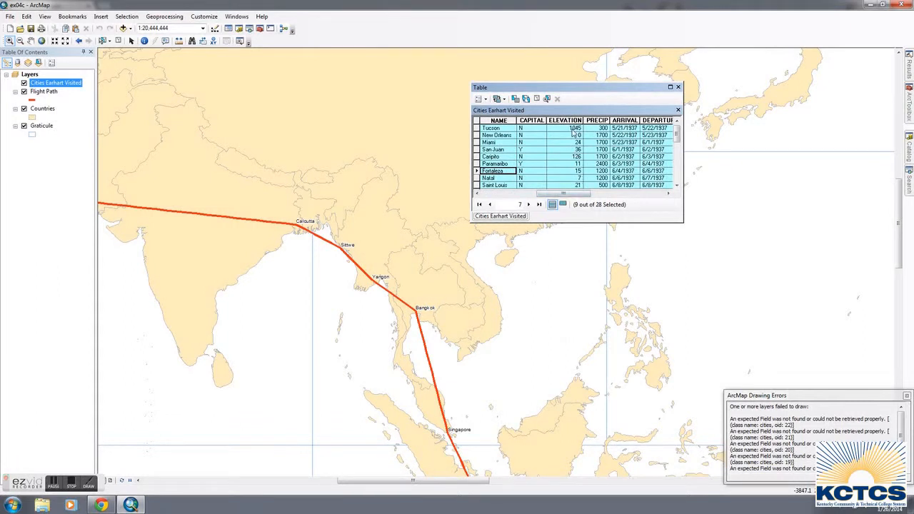
{"action": "left_click", "coordinate": [596, 120]}
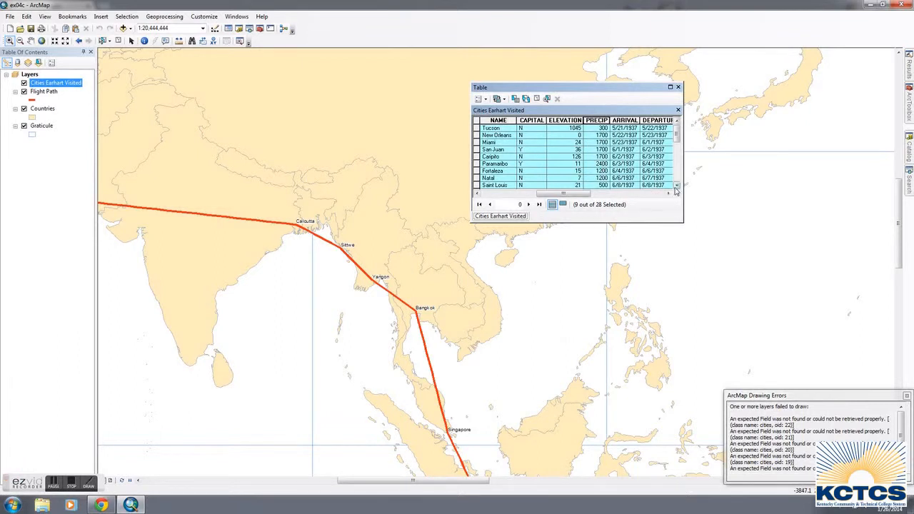
{"action": "left_click", "coordinate": [676, 188]}
{"action": "left_click", "coordinate": [676, 188]}
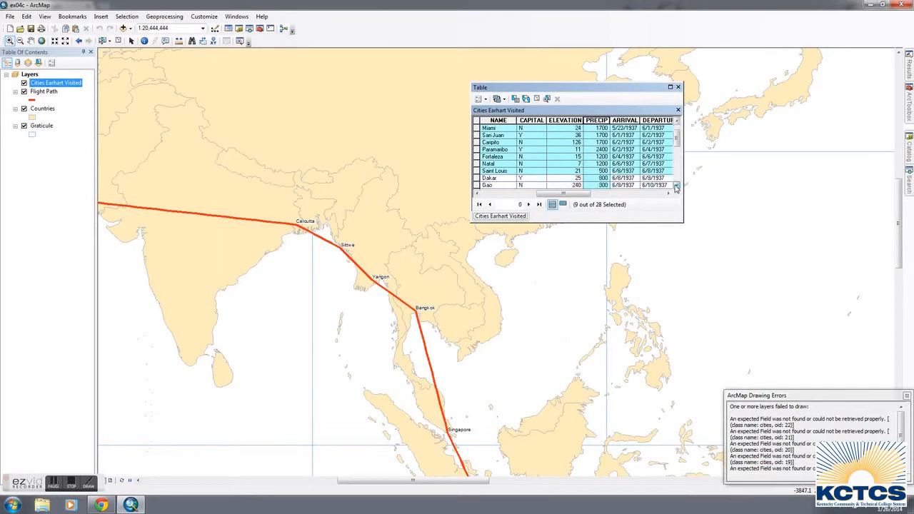
{"action": "left_click", "coordinate": [676, 188]}
{"action": "left_click", "coordinate": [677, 188]}
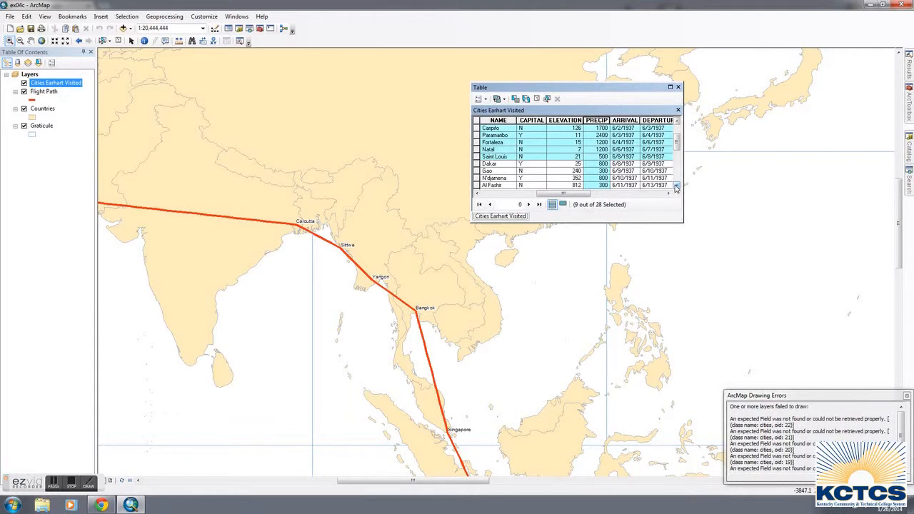
{"action": "mouse_move", "coordinate": [677, 145]}
{"action": "left_mouse_down"}
{"action": "mouse_move", "coordinate": [678, 177]}
{"action": "mouse_move", "coordinate": [677, 131]}
{"action": "left_mouse_up"}
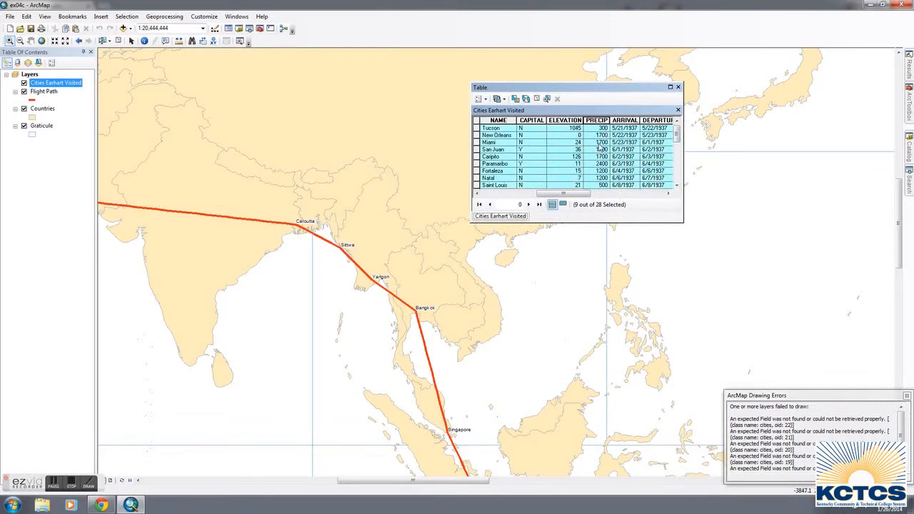
Examine the arrival, departure and comment fields of the first nine cities, then return to the ELEVATION and PRECIP fields.
{"action": "left_click_drag", "start_coordinate": [581, 194], "coordinate": [611, 194]}
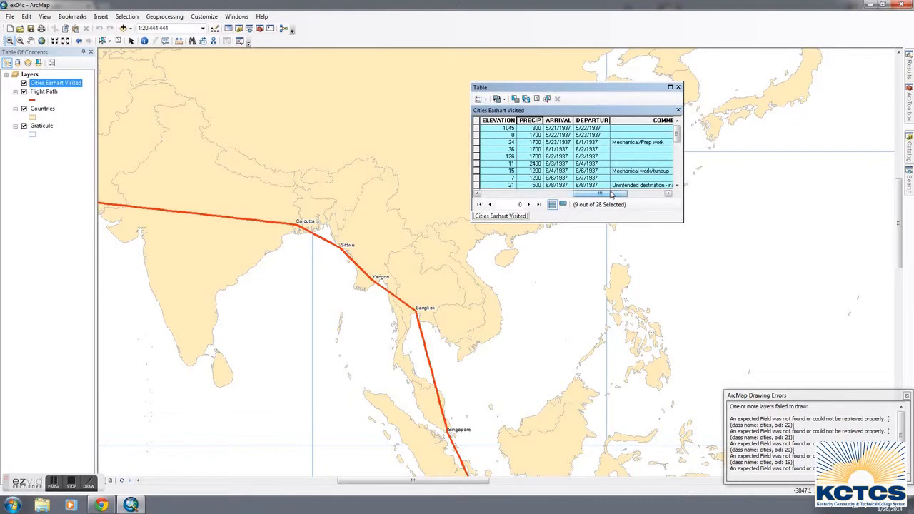
{"action": "mouse_move", "coordinate": [611, 194]}
{"action": "left_mouse_down"}
{"action": "mouse_move", "coordinate": [502, 198]}
{"action": "mouse_move", "coordinate": [648, 198]}
{"action": "mouse_move", "coordinate": [600, 196]}
{"action": "left_mouse_up"}
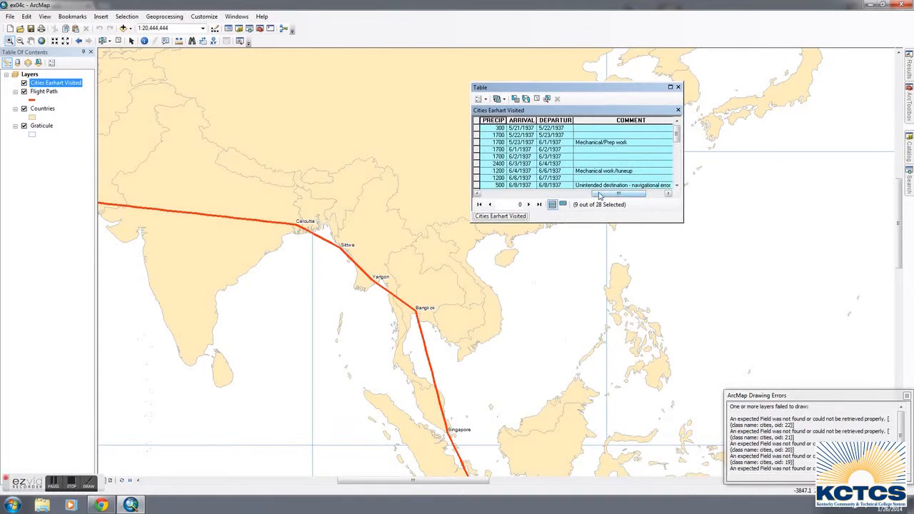
{"action": "left_click_drag", "start_coordinate": [600, 196], "coordinate": [564, 199]}
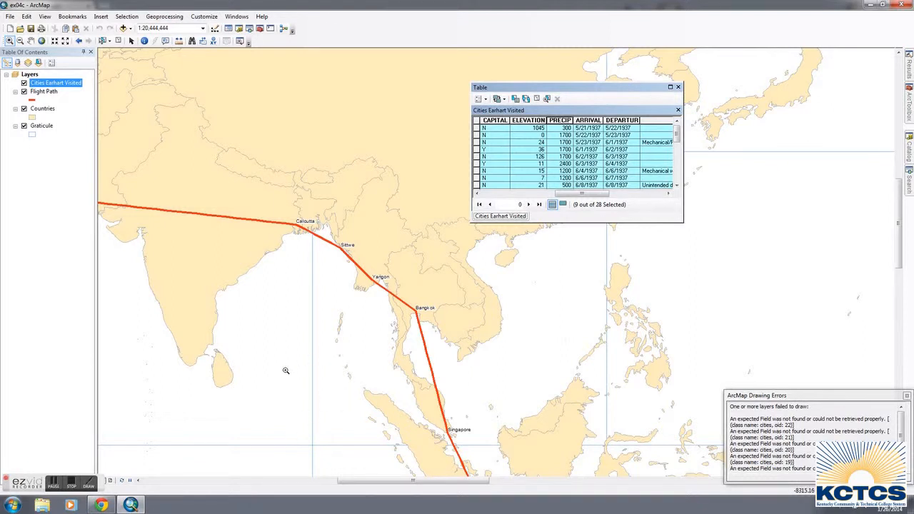
{"action": "left_click", "coordinate": [70, 484]}
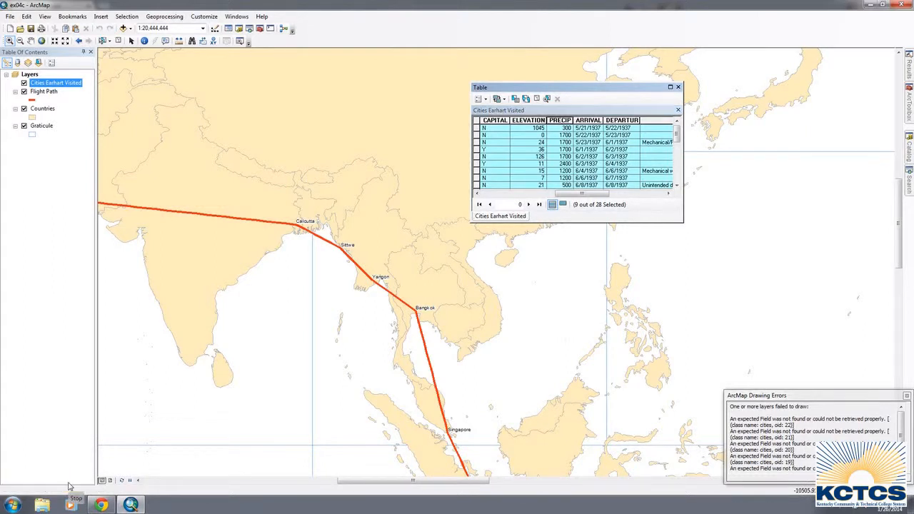